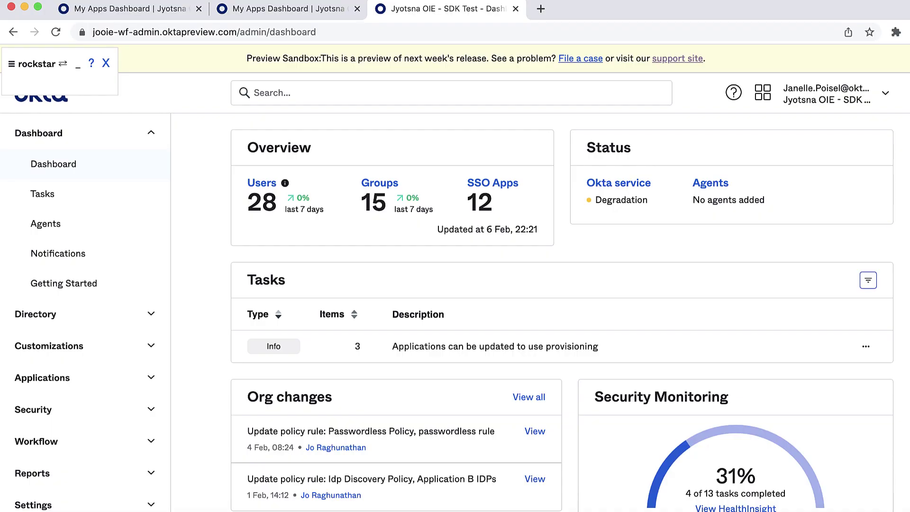
left_click(149, 416)
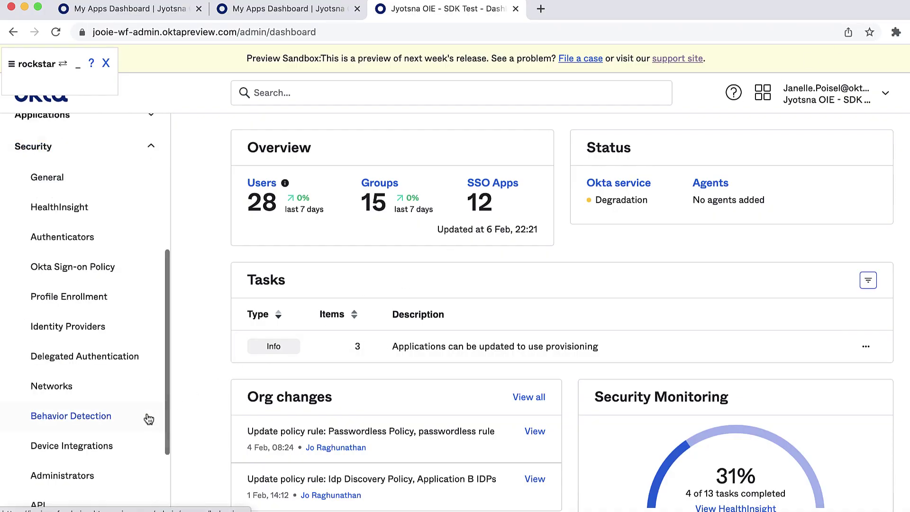
left_click(138, 242)
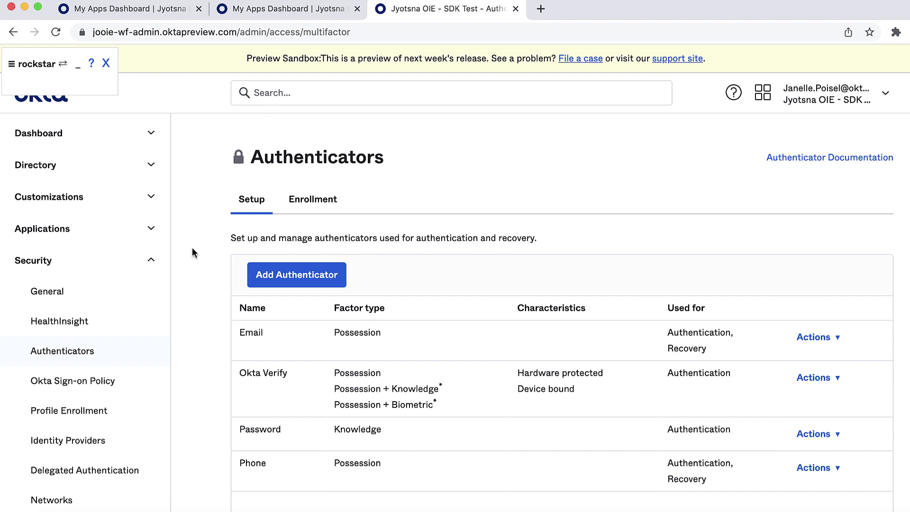
left_click(835, 382)
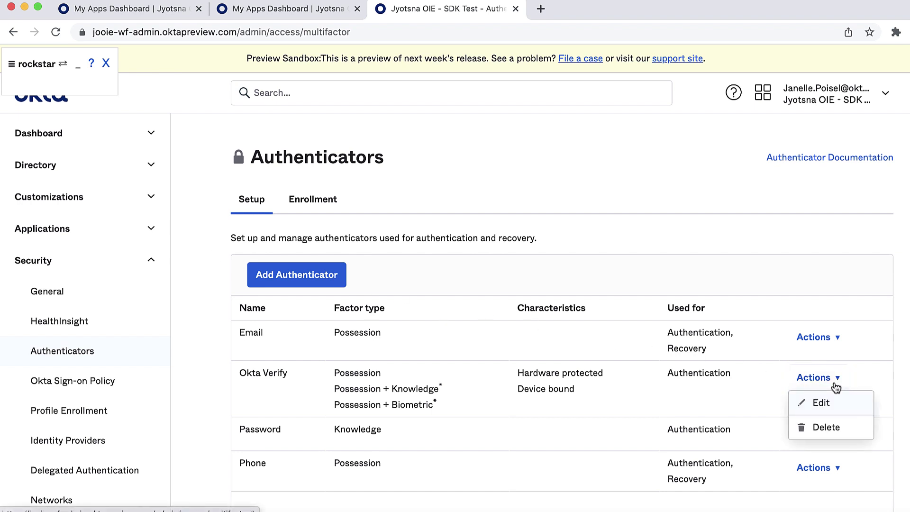
left_click(839, 409)
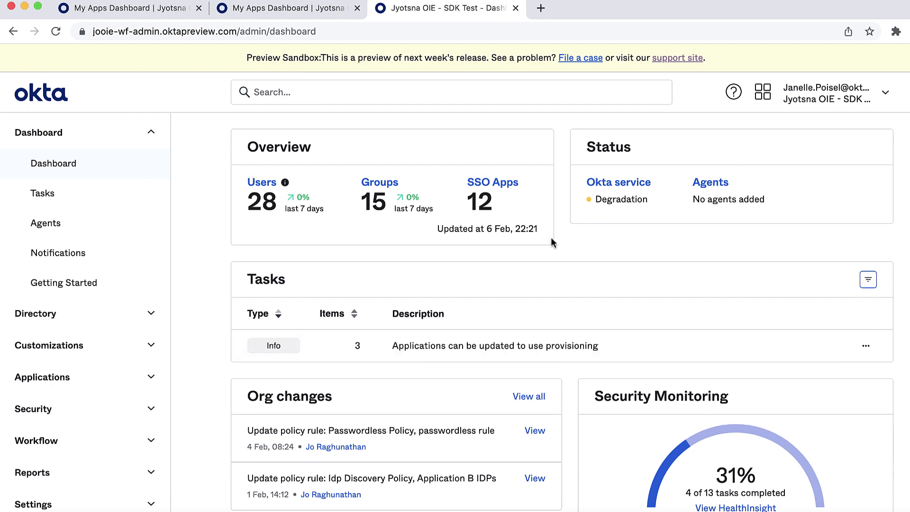
In Okta Sign-on Policy, edit Demo Policy's Demo Rule and clear Require secondary factor.
left_click(152, 414)
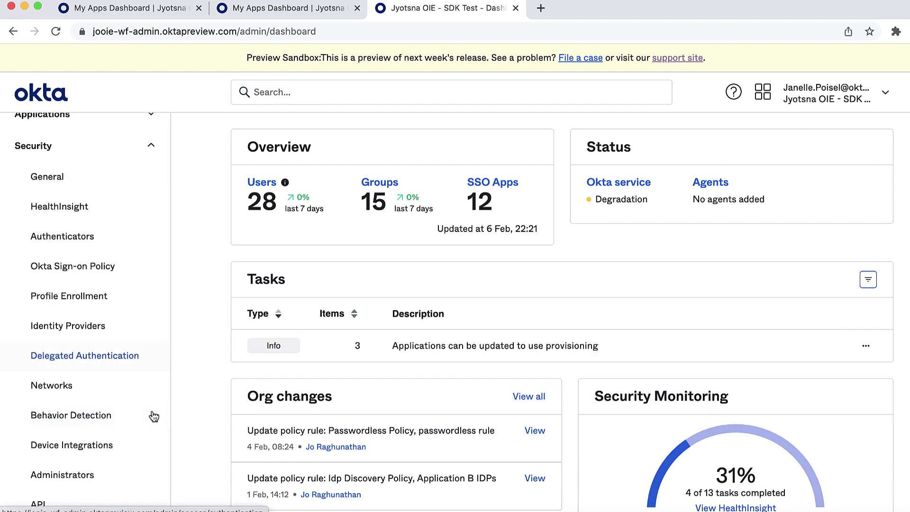
left_click(139, 274)
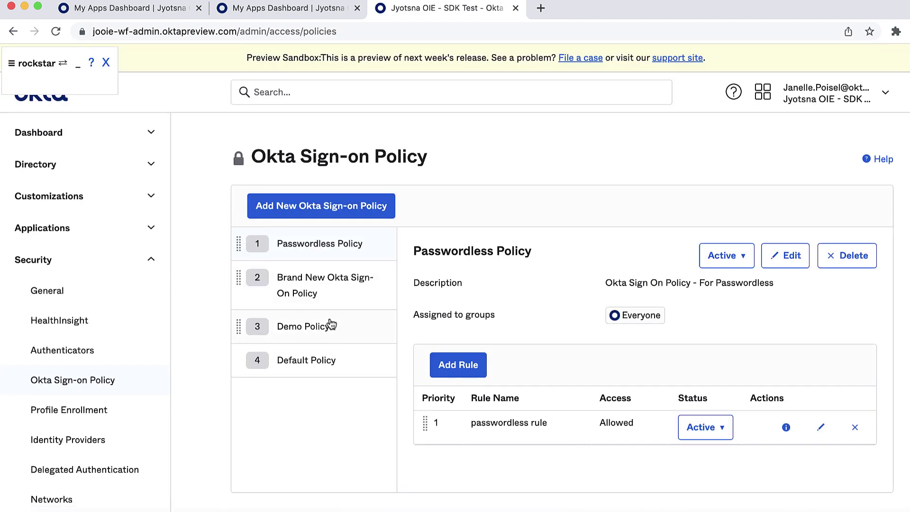
left_click(354, 330)
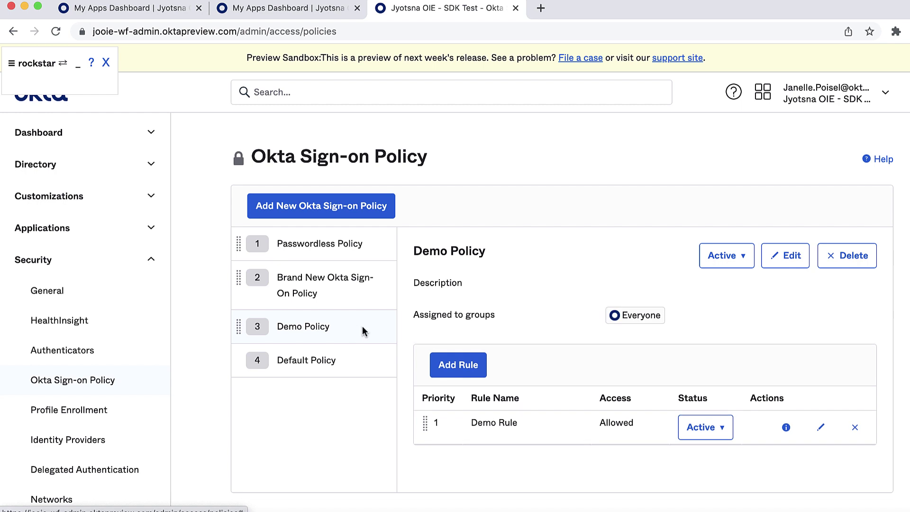
left_click(820, 428)
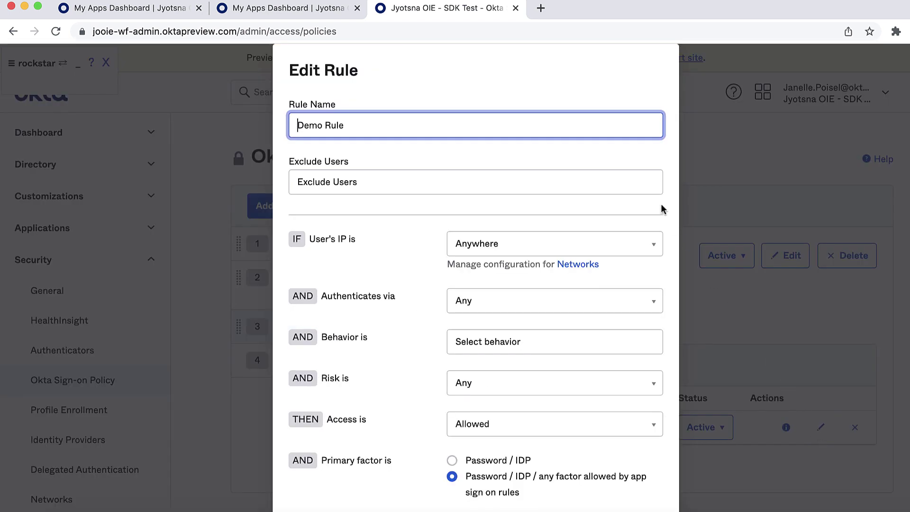
scroll(662, 209, "down", 1)
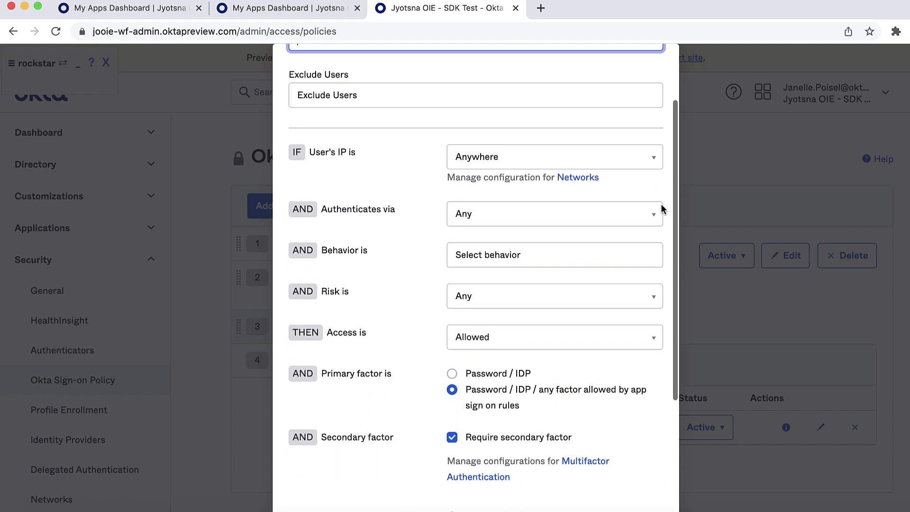
scroll(661, 209, "down", 1)
scroll(661, 209, "down", 1)
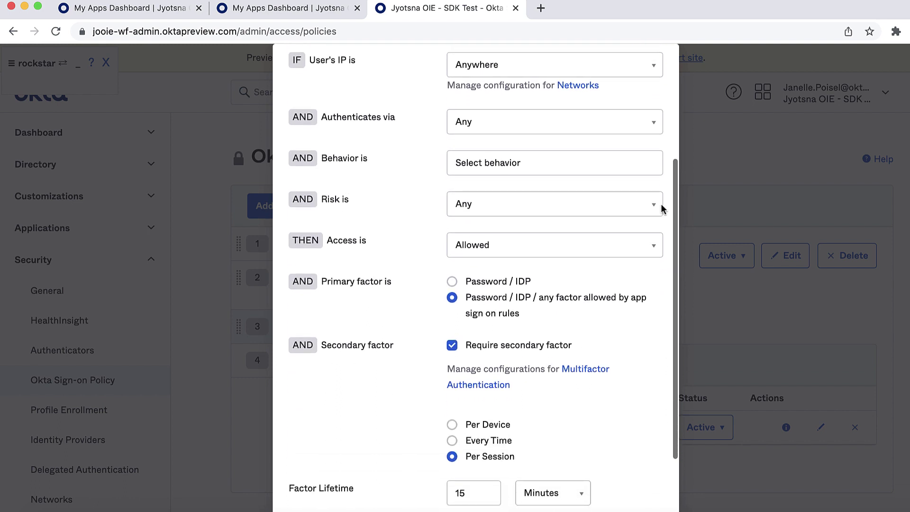
left_click(452, 347)
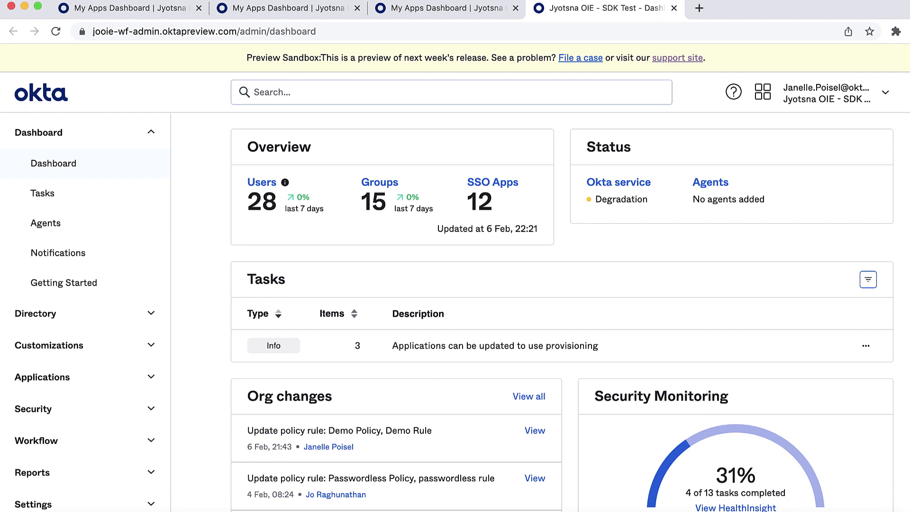
Go to Applications and open the Sign On settings of Bookmark for low assurance app.
left_click(152, 380)
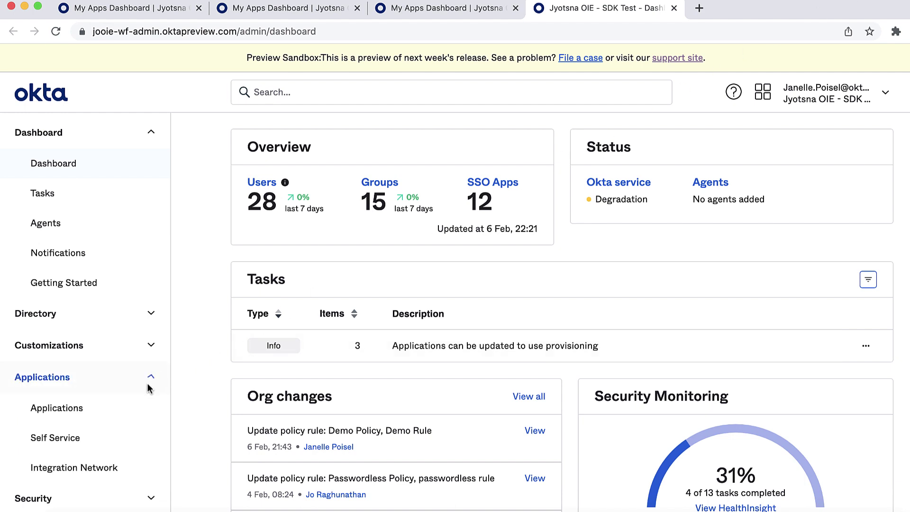
left_click(119, 415)
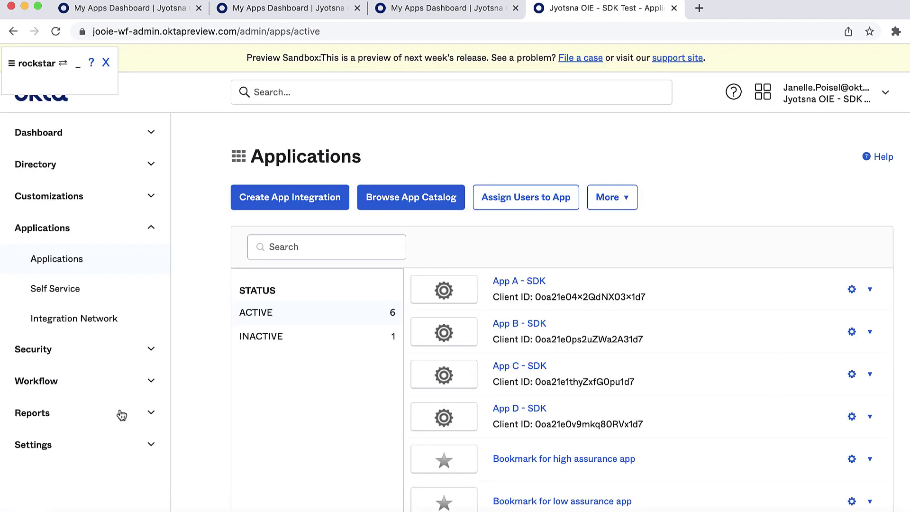
scroll(675, 396, "down", 2)
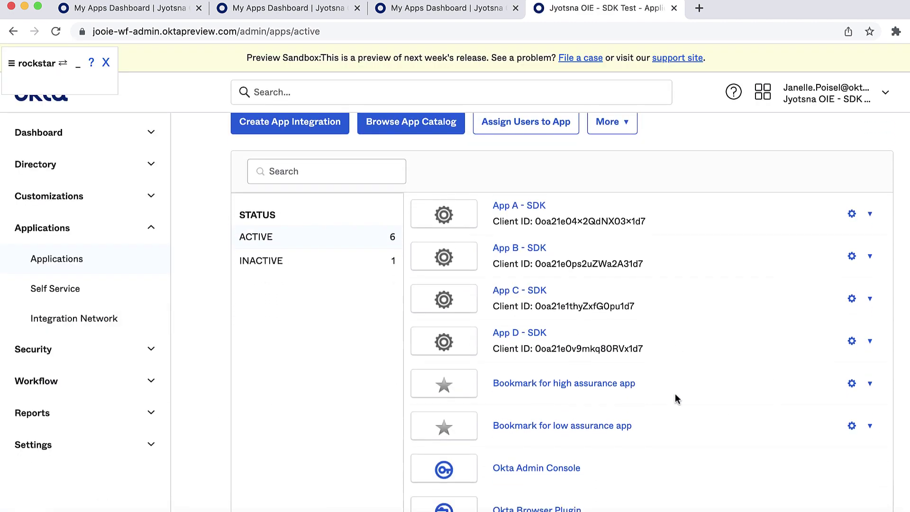
scroll(675, 399, "down", 2)
scroll(675, 399, "down", 1)
scroll(676, 398, "down", 1)
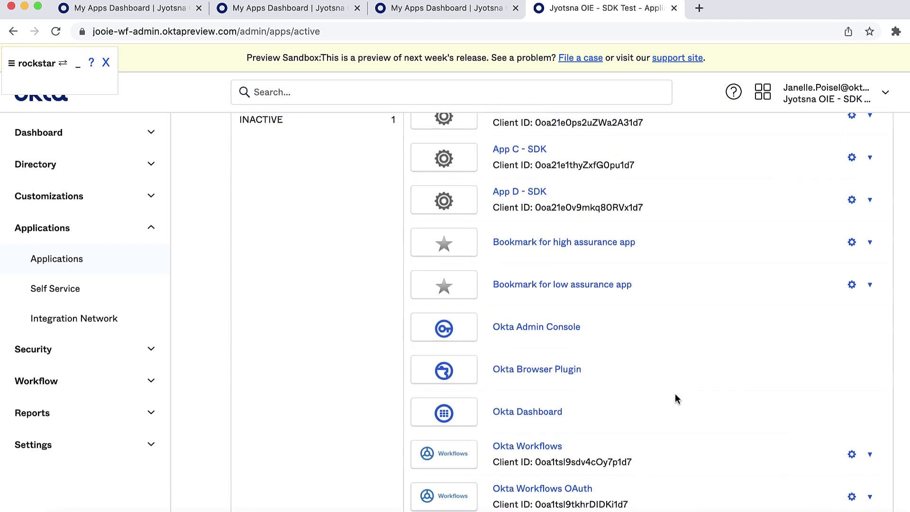
left_click(605, 288)
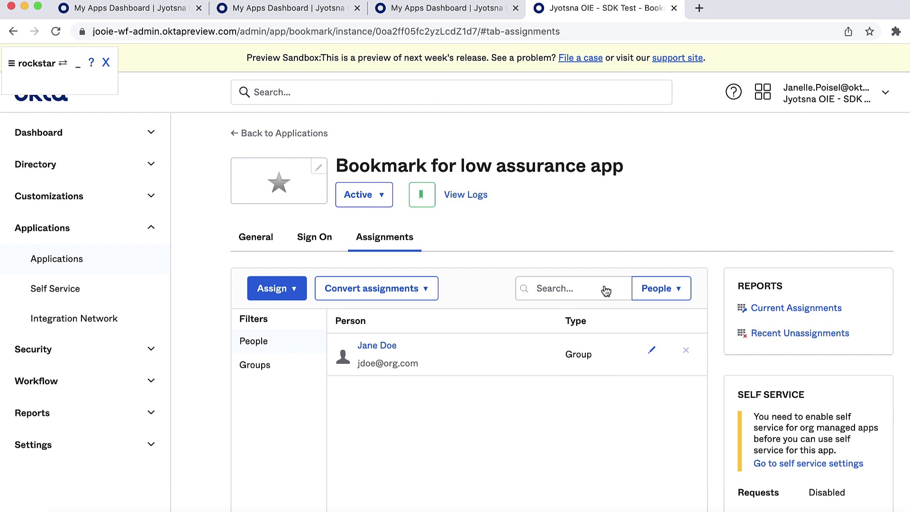
left_click(319, 240)
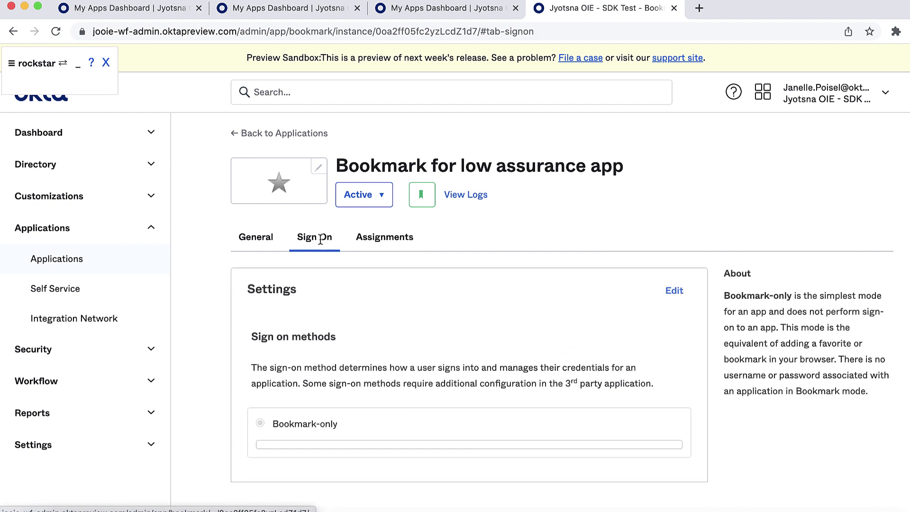
scroll(736, 403, "down", 3)
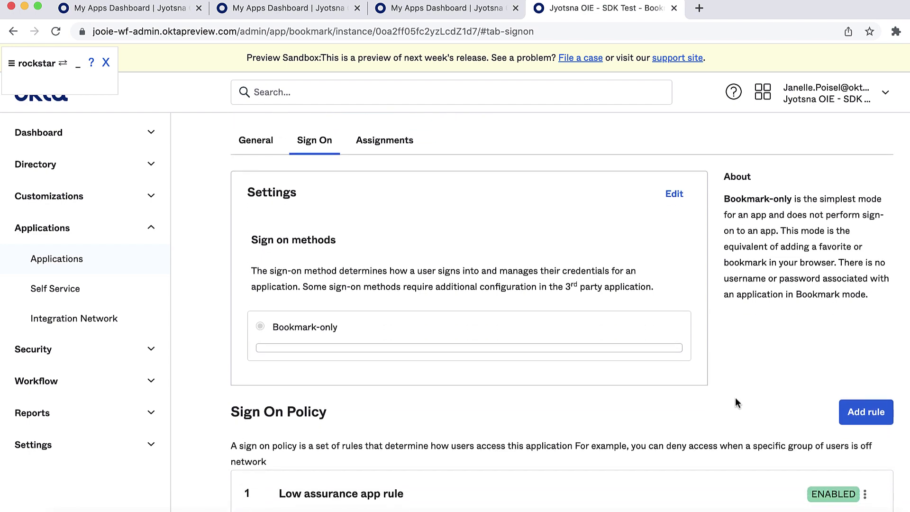
left_click(868, 417)
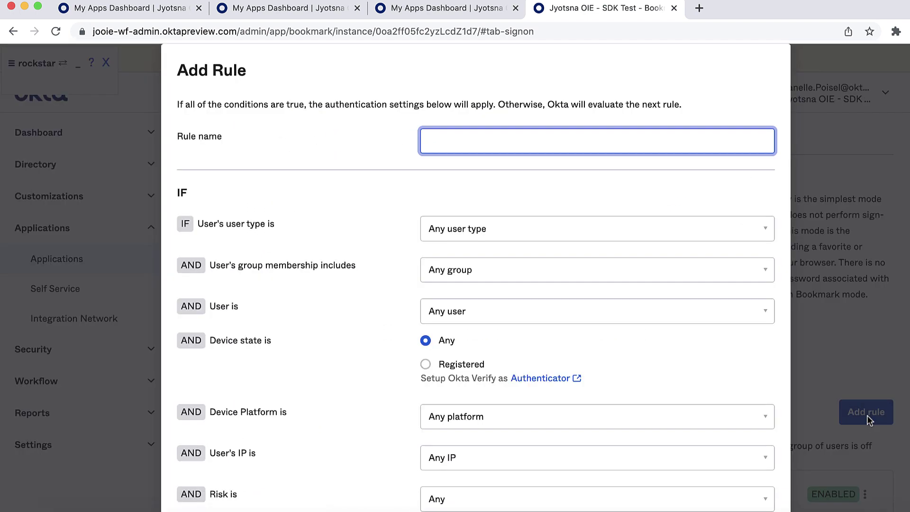
type("New")
type(" Demo Rule")
scroll(476, 285, "down", 2)
scroll(664, 144, "down", 2)
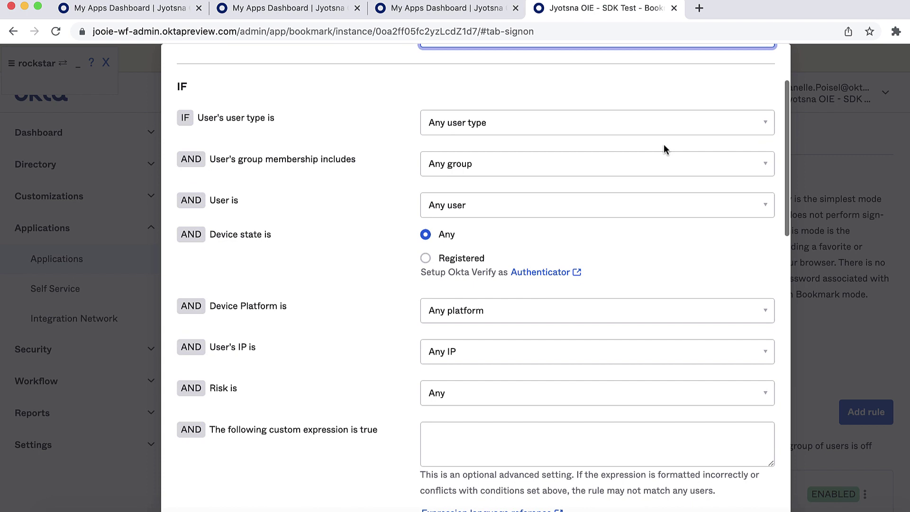
scroll(663, 145, "down", 1)
scroll(664, 144, "down", 1)
scroll(666, 149, "down", 2)
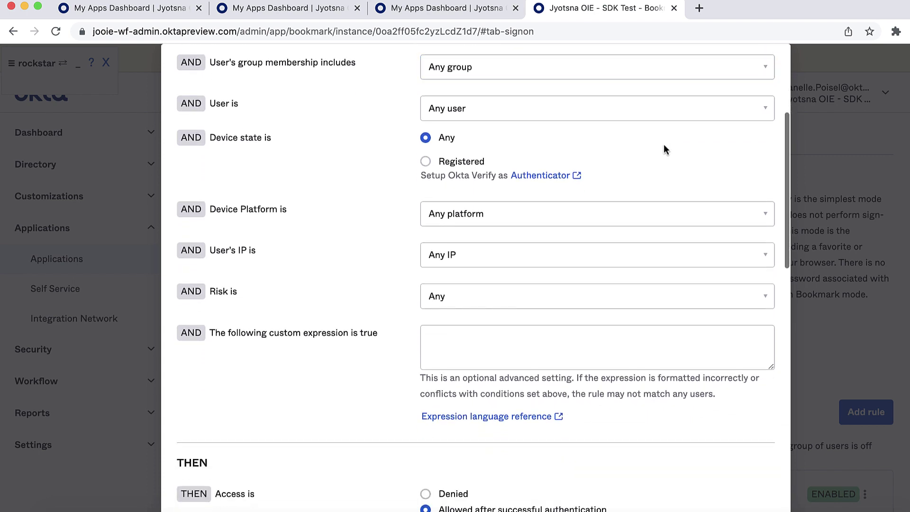
scroll(666, 150, "down", 2)
scroll(664, 149, "down", 2)
scroll(664, 150, "down", 4)
scroll(664, 144, "down", 1)
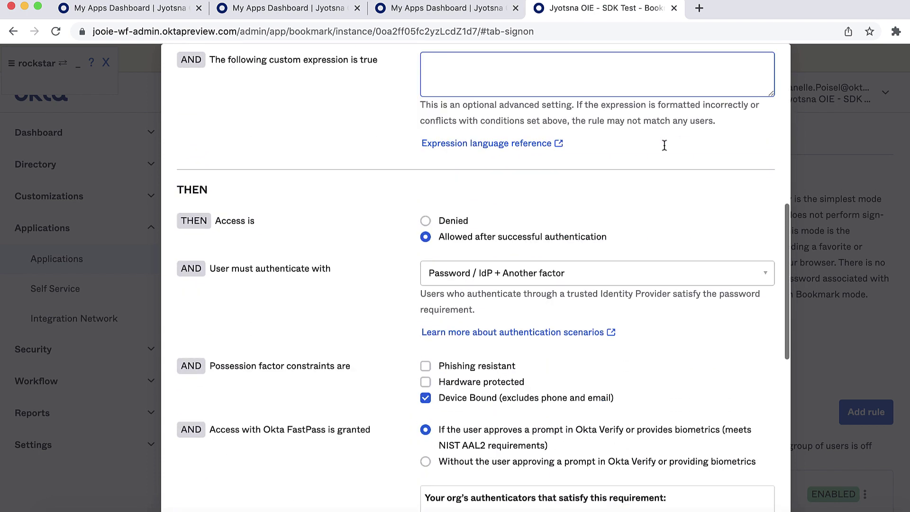
scroll(664, 145, "down", 5)
scroll(664, 144, "down", 4)
scroll(664, 144, "down", 3)
scroll(664, 144, "down", 2)
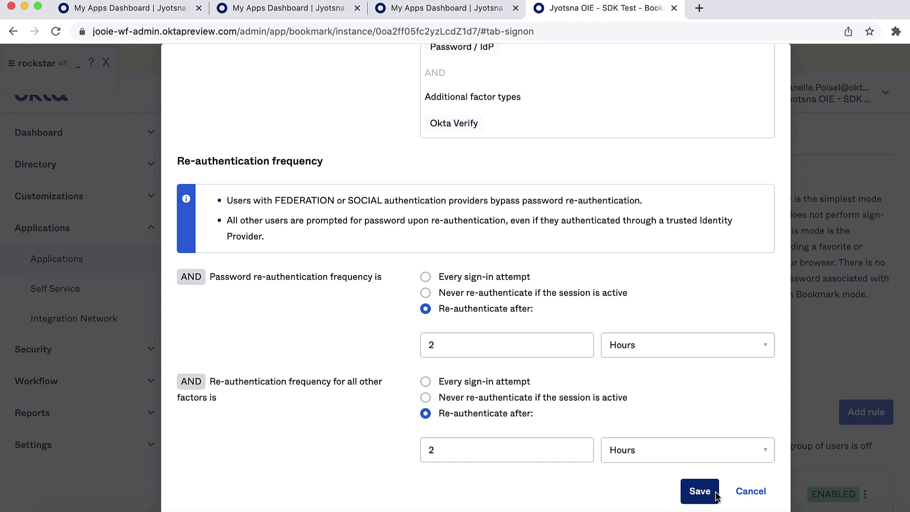
scroll(735, 422, "up", 15)
scroll(736, 423, "up", 2)
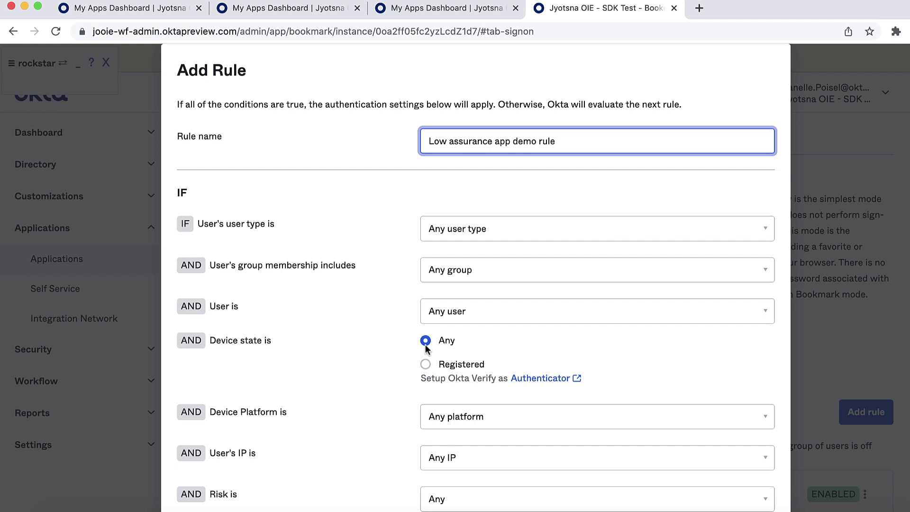
scroll(400, 393, "down", 2)
scroll(400, 392, "down", 2)
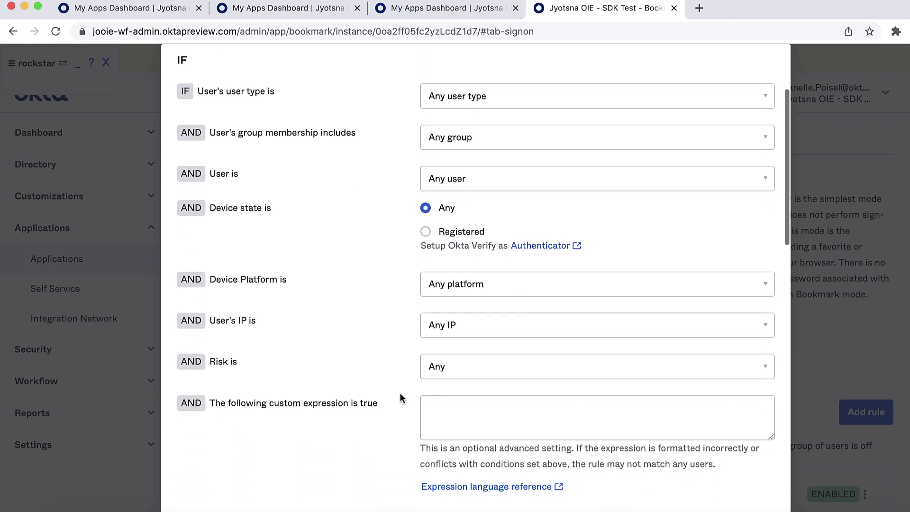
scroll(399, 398, "down", 2)
scroll(400, 399, "down", 1)
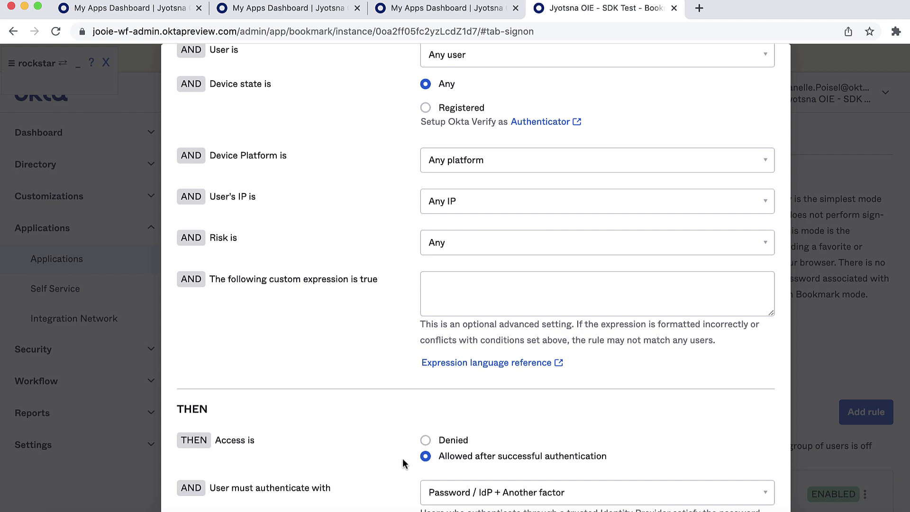
scroll(402, 459, "down", 1)
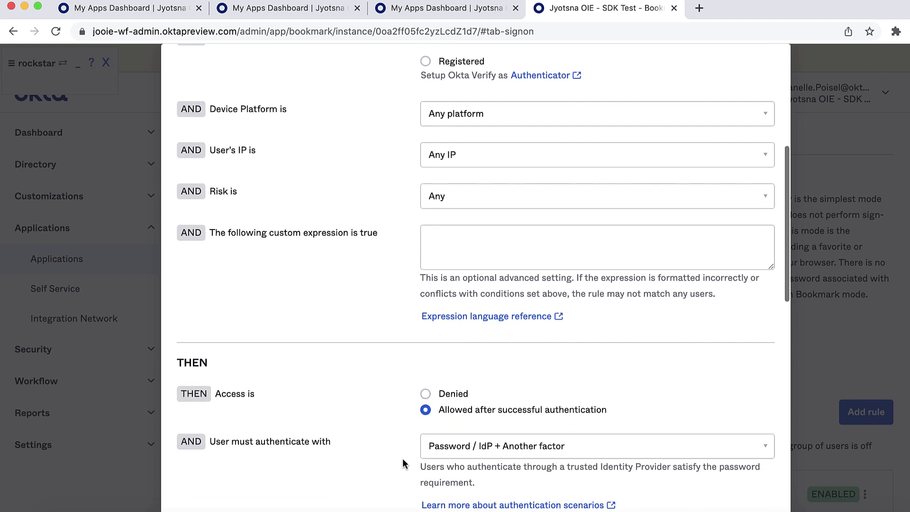
Require Any 1 factor type, FastPass without user approval, and Never re-authenticate.
left_click(584, 435)
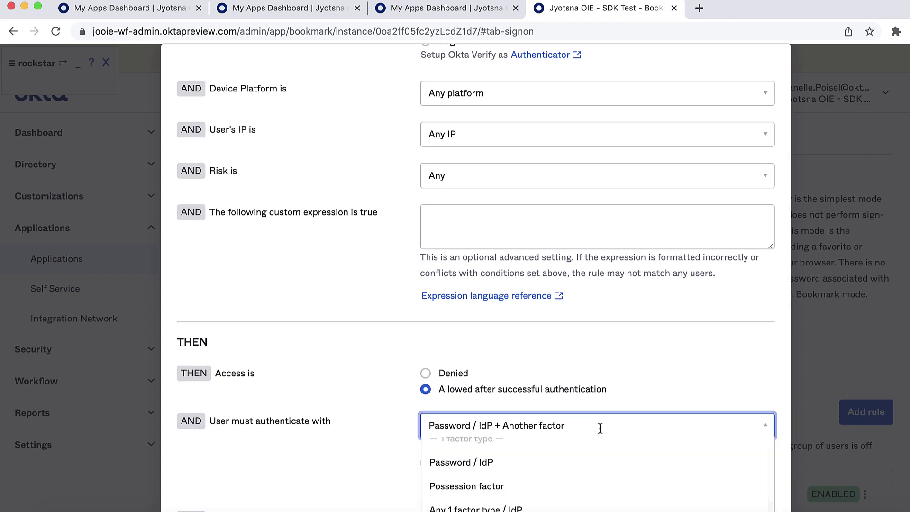
scroll(600, 429, "down", 3)
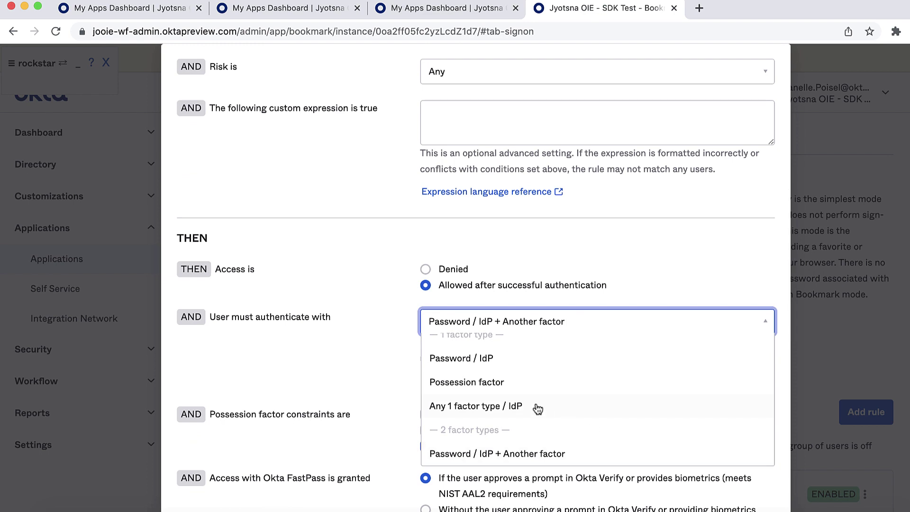
left_click(538, 409)
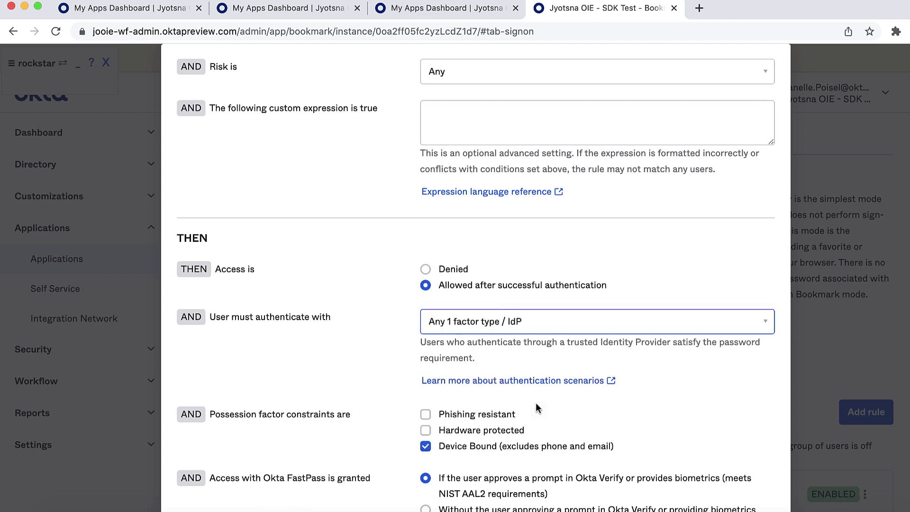
scroll(652, 415, "down", 3)
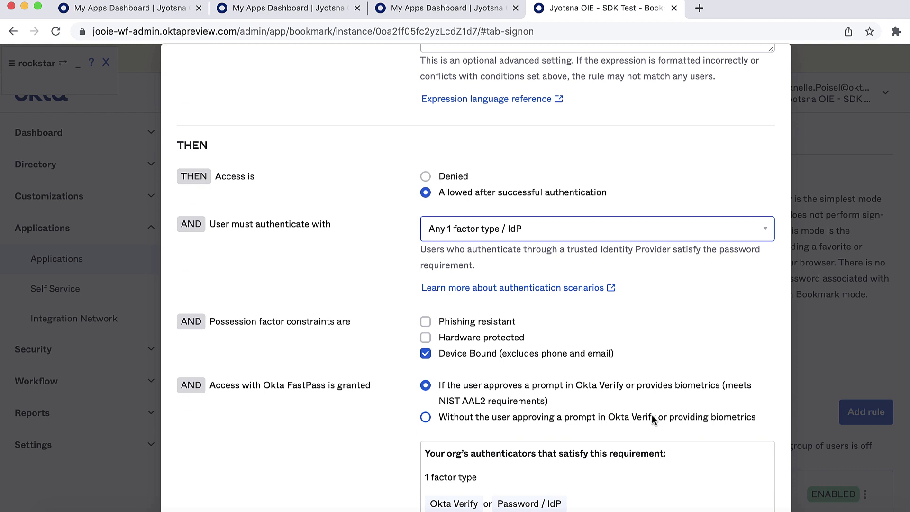
left_click(426, 418)
scroll(426, 416, "down", 2)
scroll(425, 416, "down", 2)
scroll(419, 421, "down", 1)
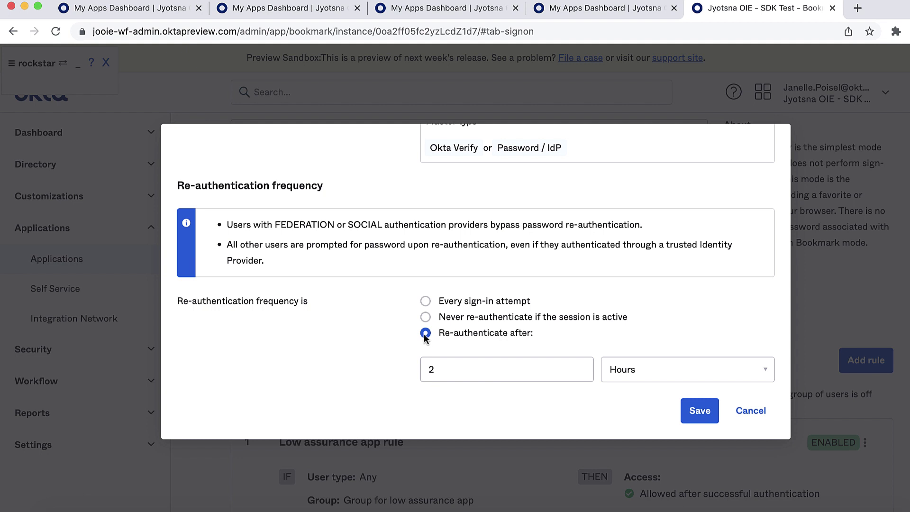
left_click(426, 317)
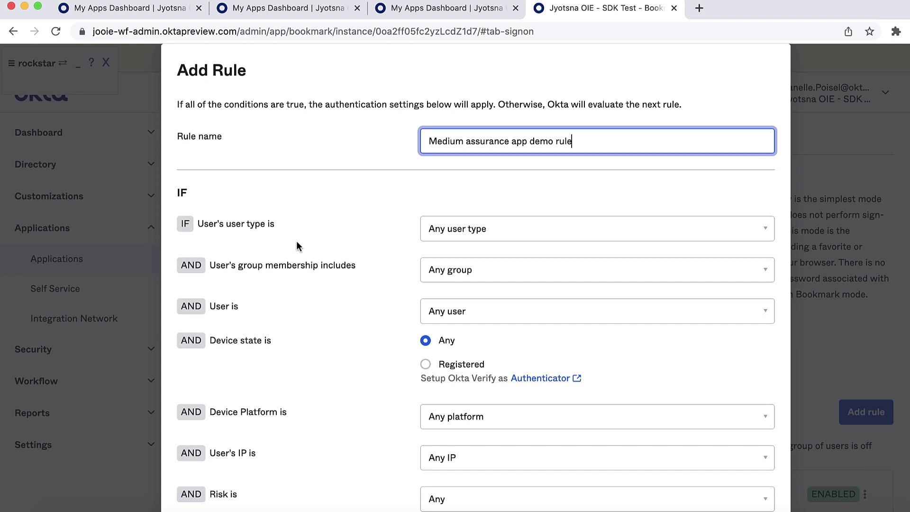
Limit the Medium assurance app demo rule to Registered devices.
left_click(426, 365)
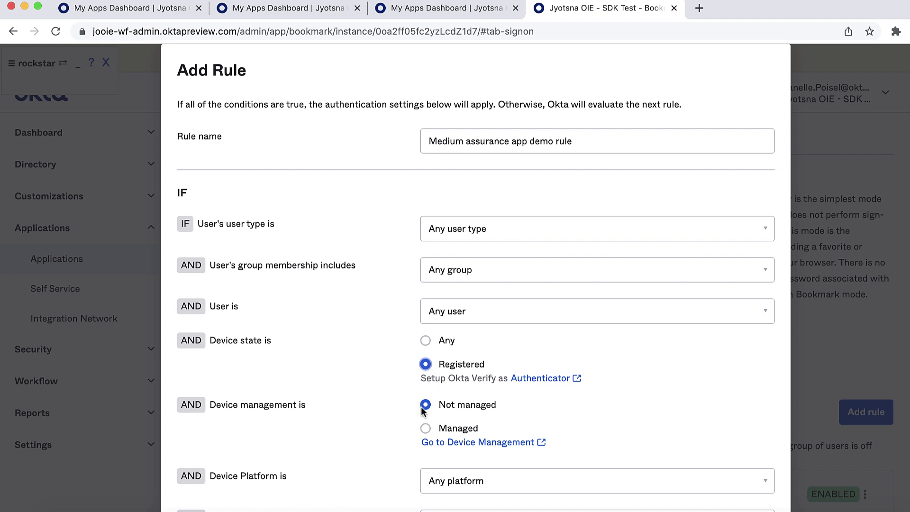
scroll(421, 407, "down", 2)
scroll(421, 408, "down", 2)
scroll(421, 406, "down", 2)
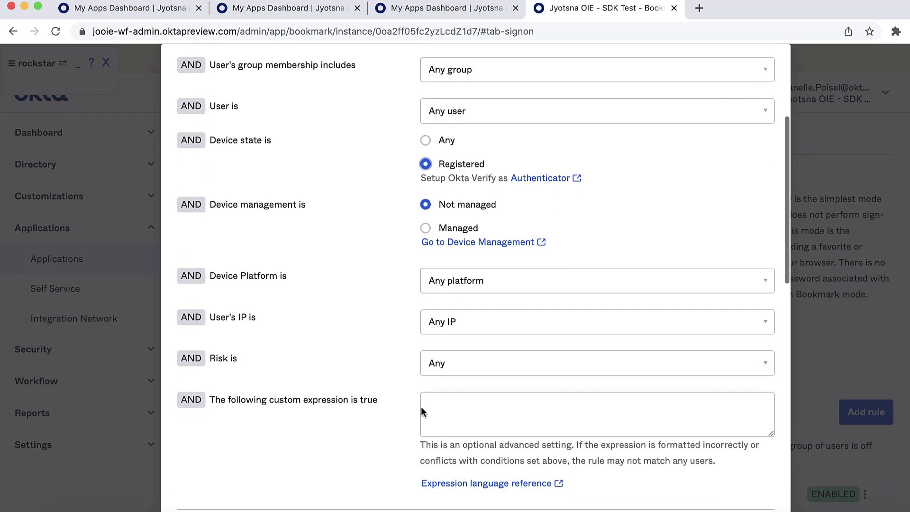
scroll(422, 406, "down", 1)
scroll(421, 406, "down", 2)
scroll(422, 407, "down", 2)
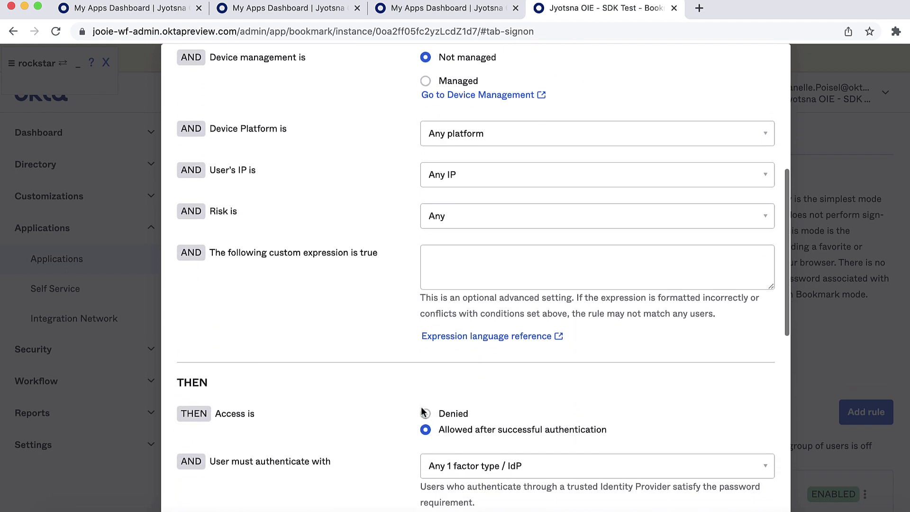
scroll(421, 411, "down", 1)
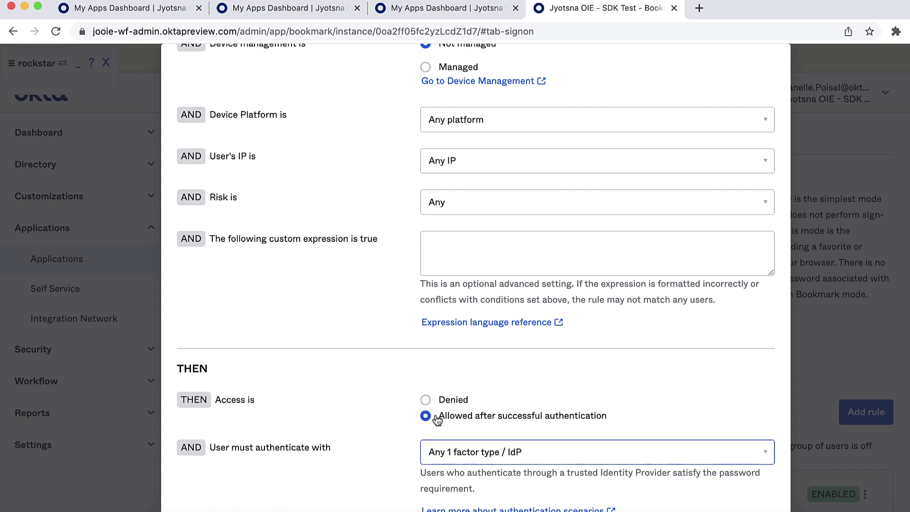
Require Any 2 factor types, re-authenticate after 2 Hours, and save the medium assurance rule.
left_click(508, 455)
scroll(522, 460, "down", 3)
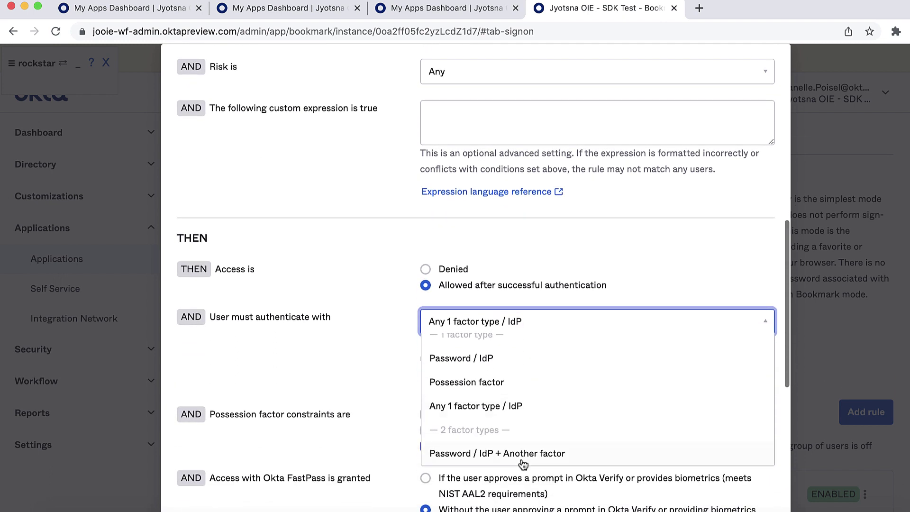
scroll(522, 460, "down", 1)
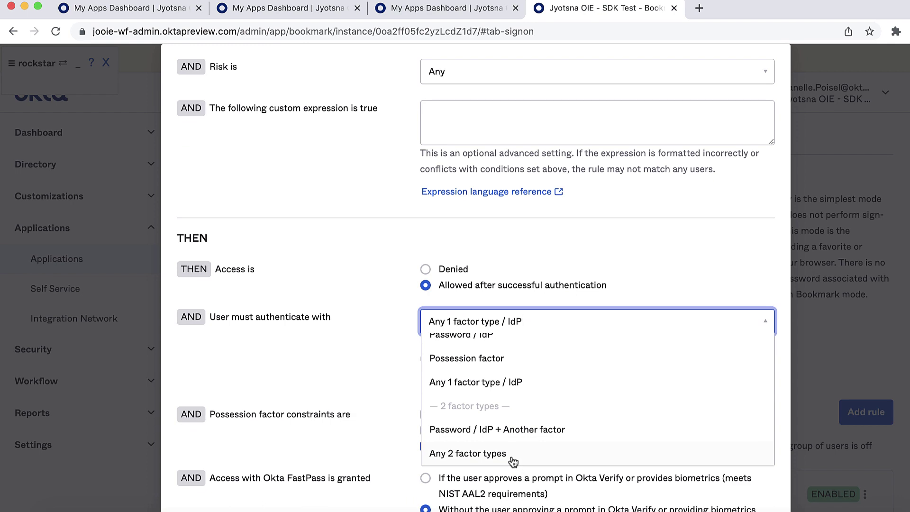
left_click(513, 458)
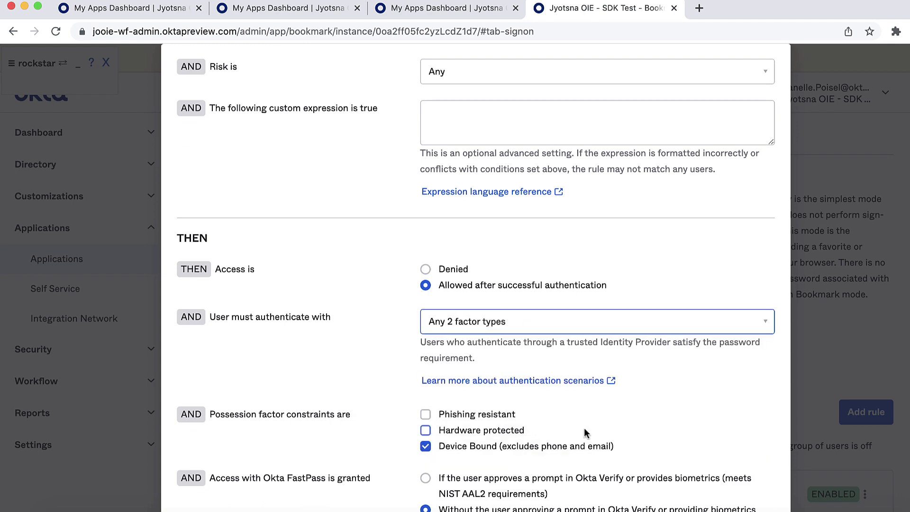
scroll(584, 427, "down", 2)
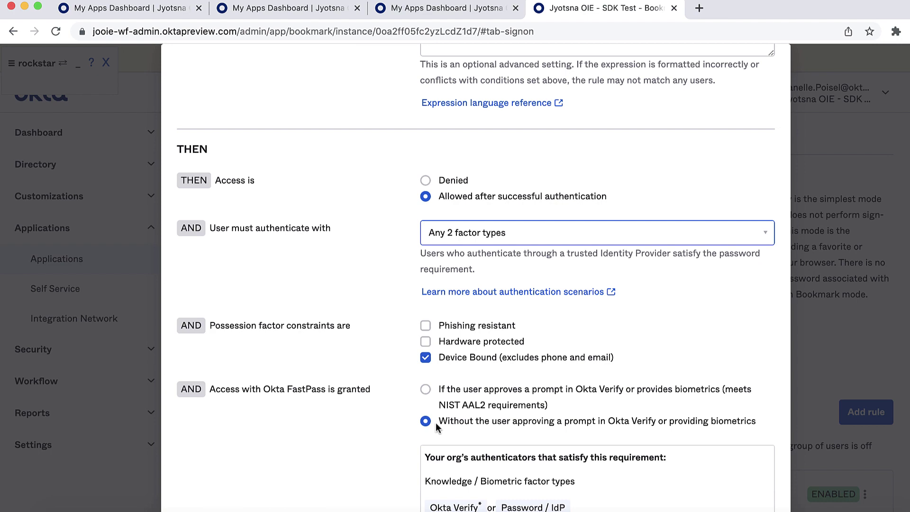
scroll(430, 422, "down", 3)
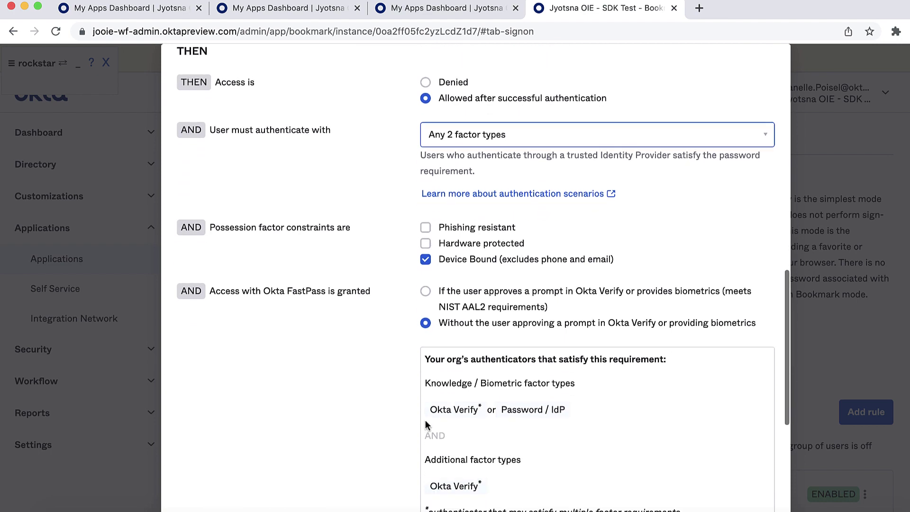
scroll(426, 425, "down", 2)
scroll(425, 425, "down", 2)
scroll(426, 424, "down", 1)
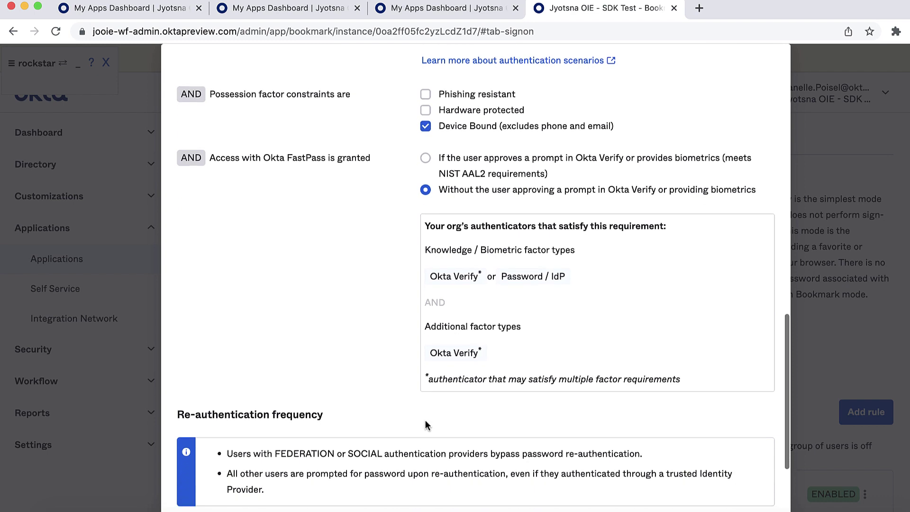
scroll(426, 425, "down", 3)
scroll(425, 422, "down", 1)
left_click(430, 450)
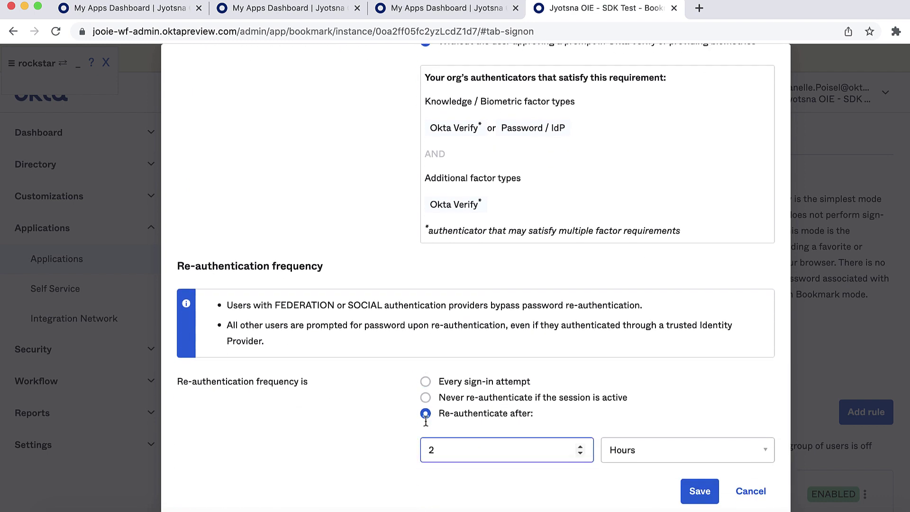
left_click(626, 456)
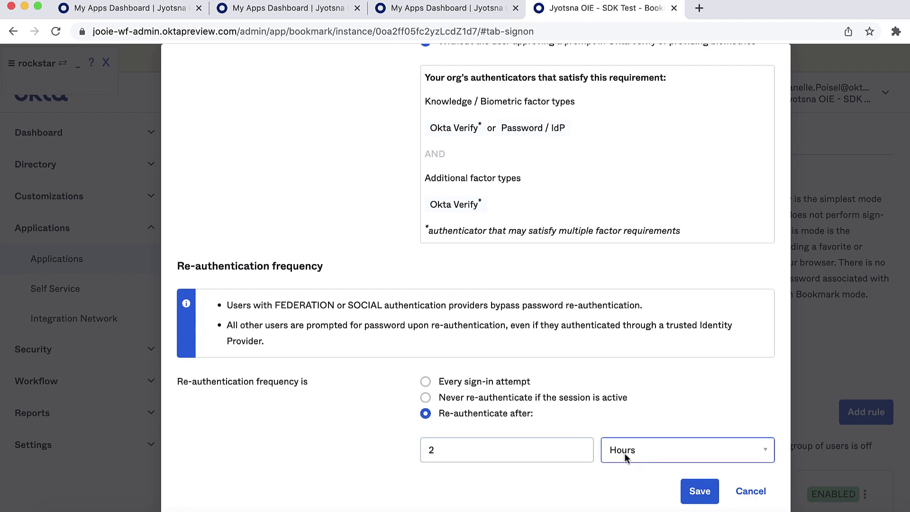
left_click(686, 500)
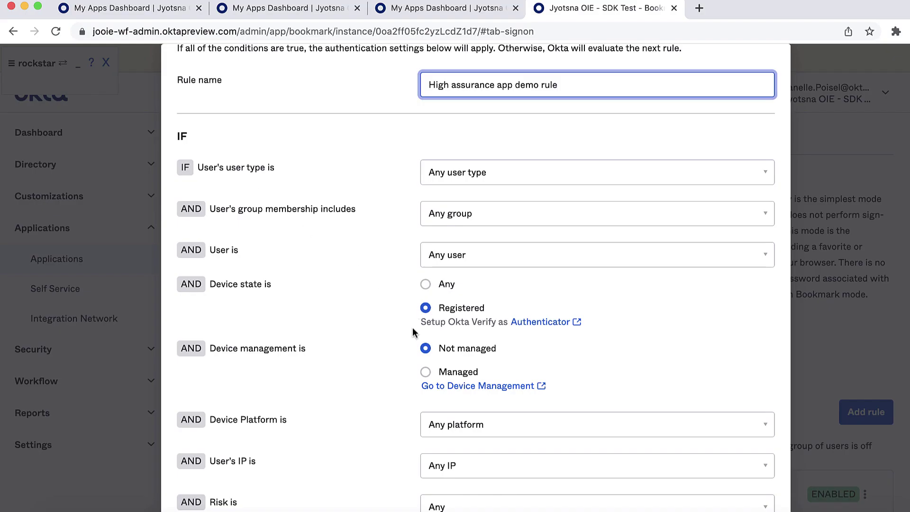
scroll(397, 386, "down", 2)
scroll(396, 386, "down", 2)
scroll(397, 387, "down", 1)
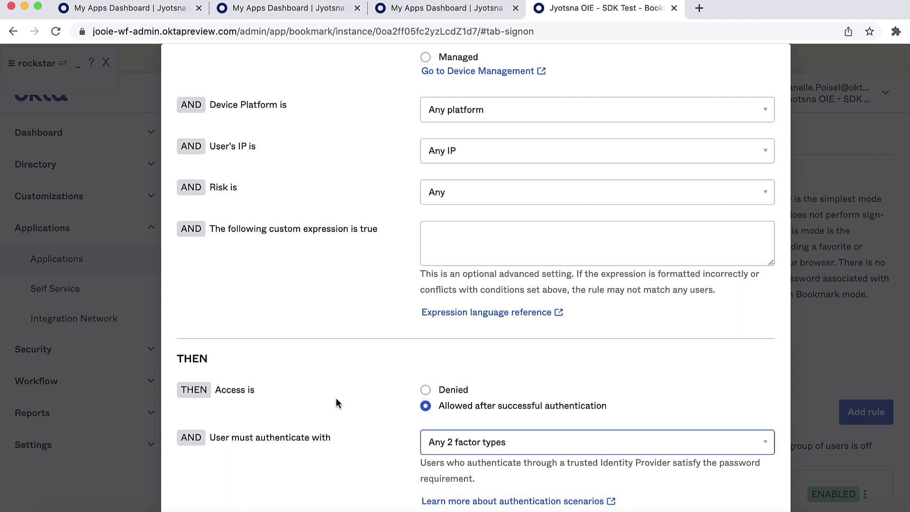
scroll(376, 420, "down", 1)
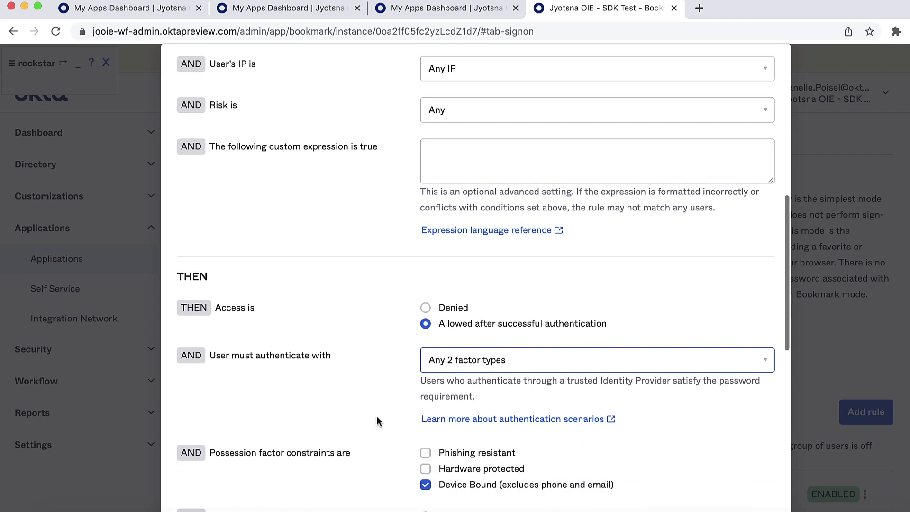
Check the Device Bound possession constraint in the High assurance app demo rule.
left_click(378, 417)
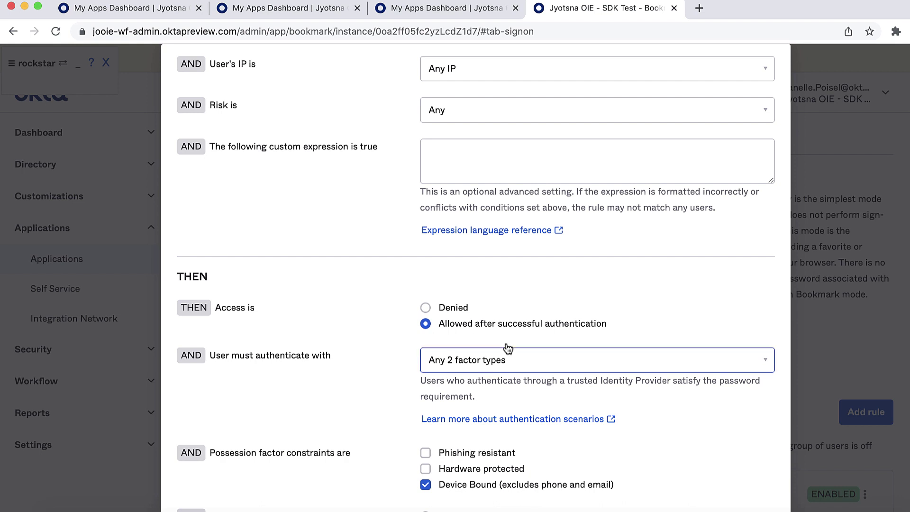
scroll(508, 347, "down", 2)
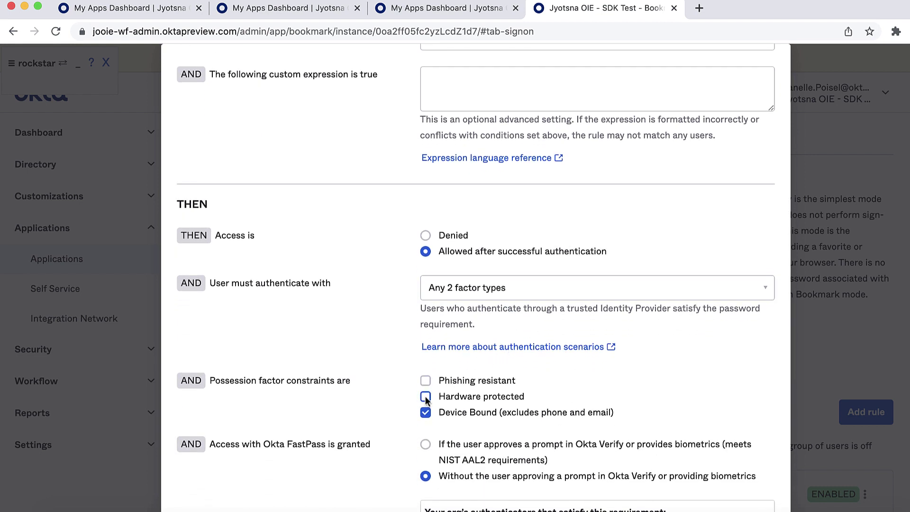
Require Hardware protected factors, FastPass prompt approval, re-authentication every sign-in, and save.
left_click(425, 396)
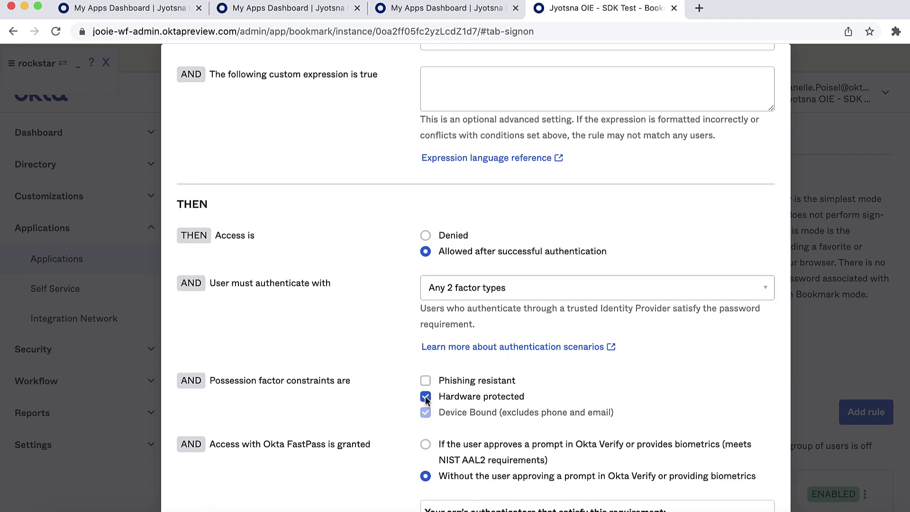
scroll(406, 445, "down", 1)
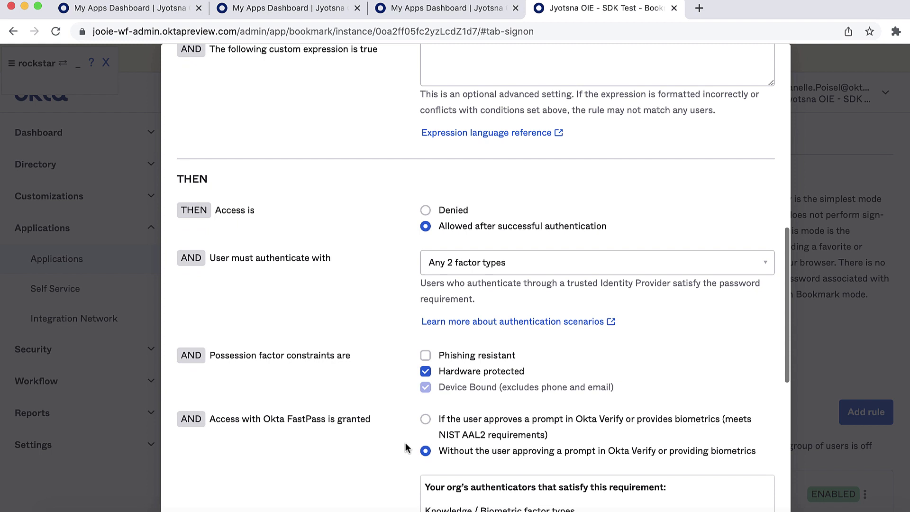
left_click(425, 421)
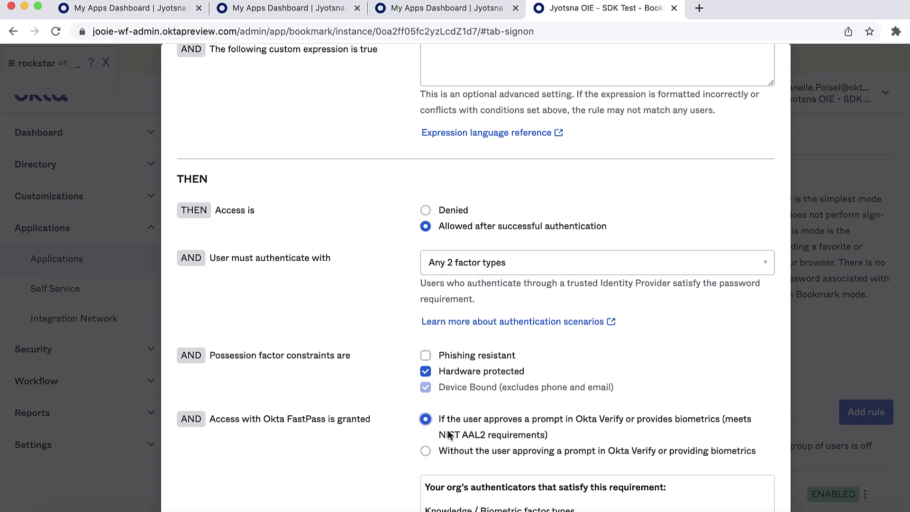
scroll(448, 429, "down", 1)
scroll(447, 430, "down", 2)
scroll(448, 430, "down", 2)
scroll(447, 429, "down", 1)
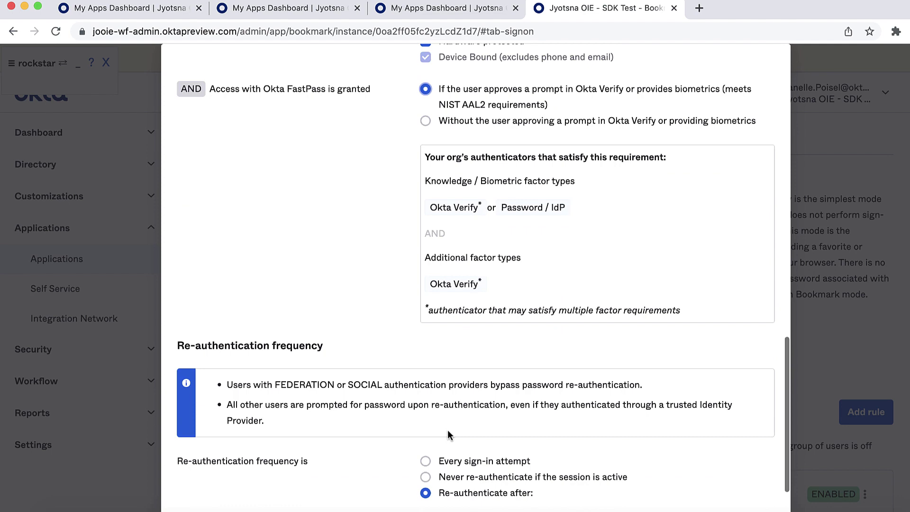
scroll(448, 429, "down", 1)
left_click(425, 382)
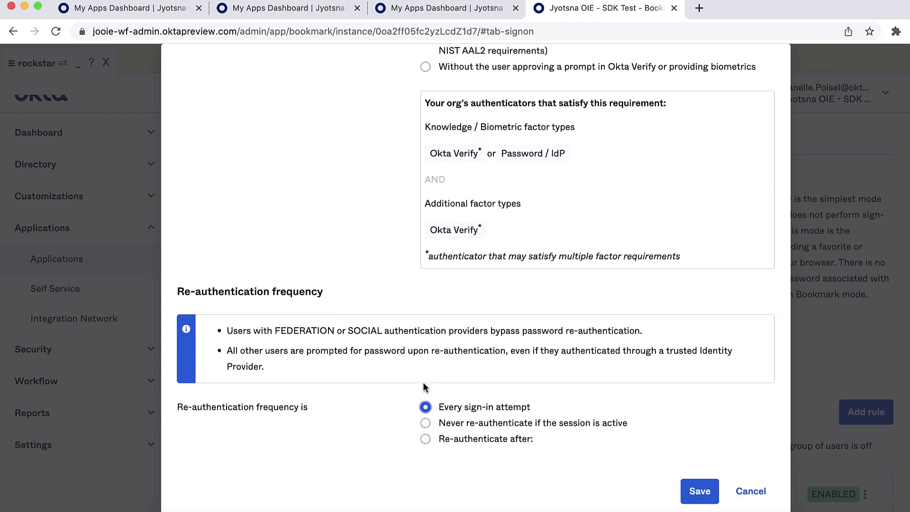
left_click(700, 503)
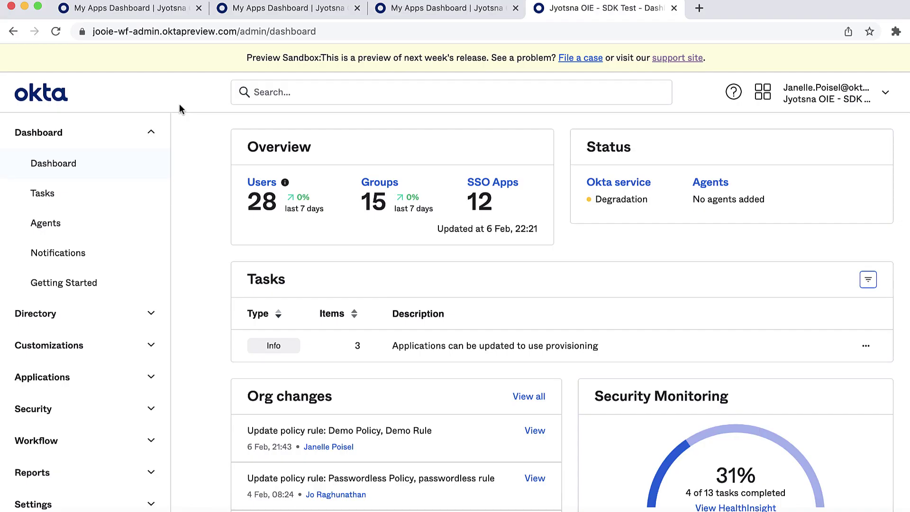
Return to the Sign On tab of Bookmark for low assurance app through Applications.
left_click(151, 377)
left_click(127, 410)
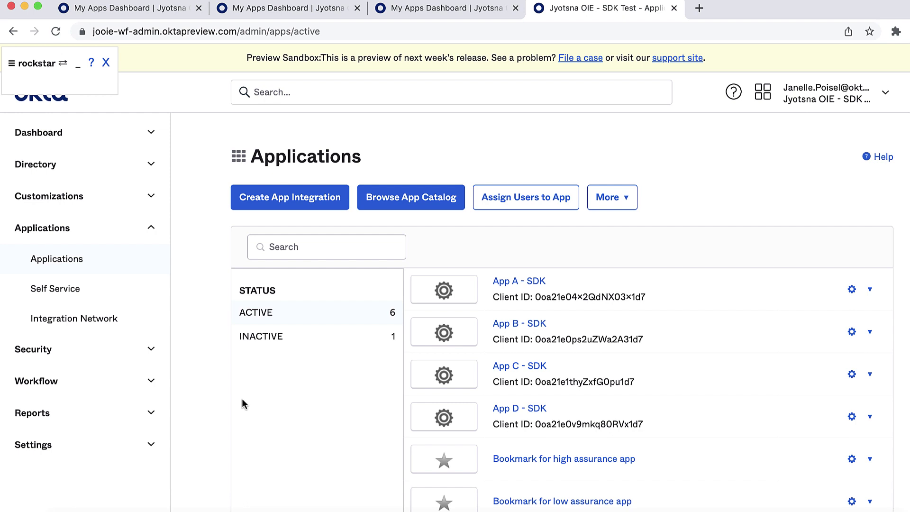
scroll(651, 383, "down", 3)
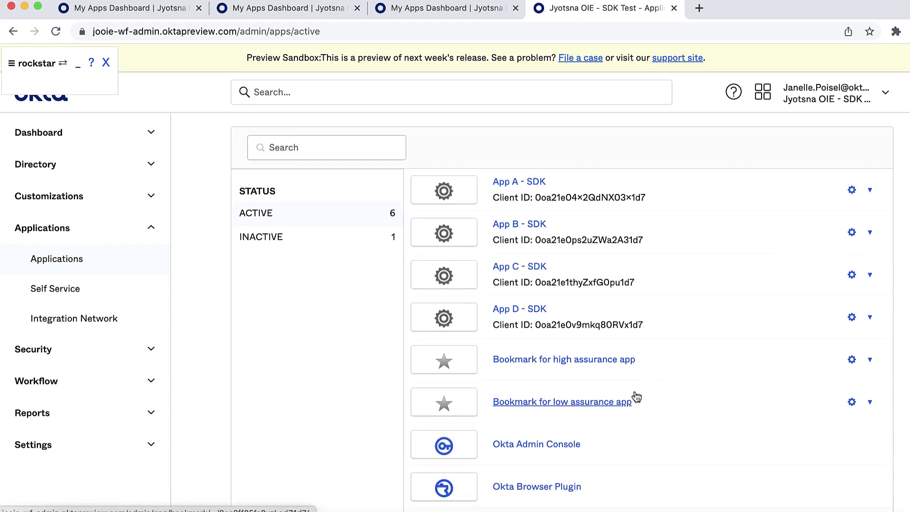
left_click(621, 403)
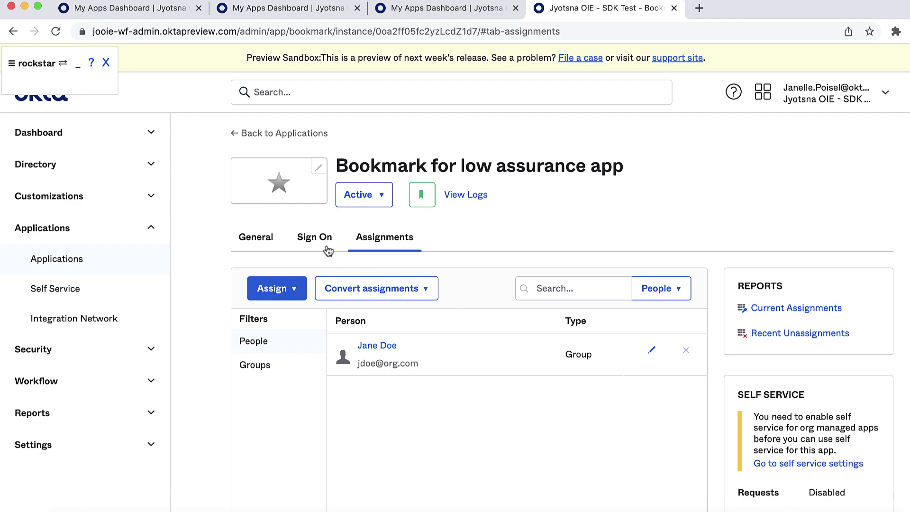
left_click(314, 238)
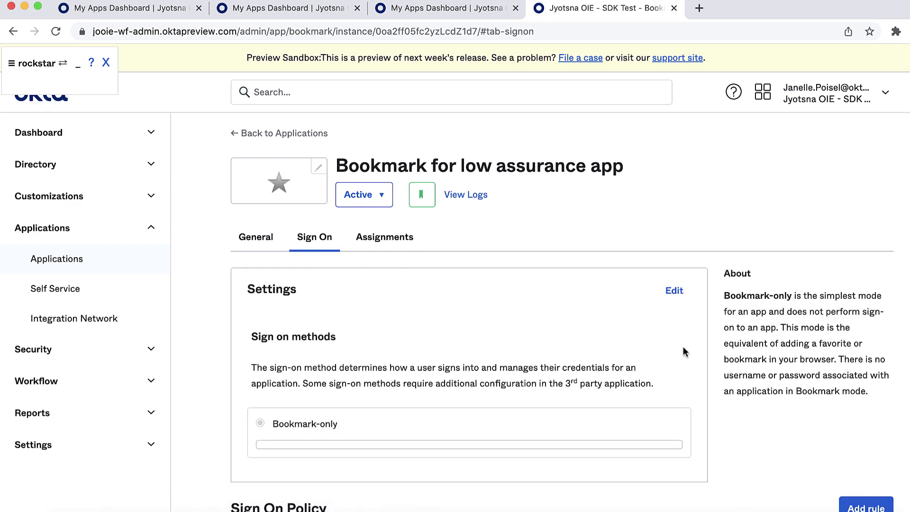
scroll(683, 346, "down", 1)
scroll(684, 348, "down", 3)
scroll(684, 347, "down", 2)
scroll(683, 347, "down", 3)
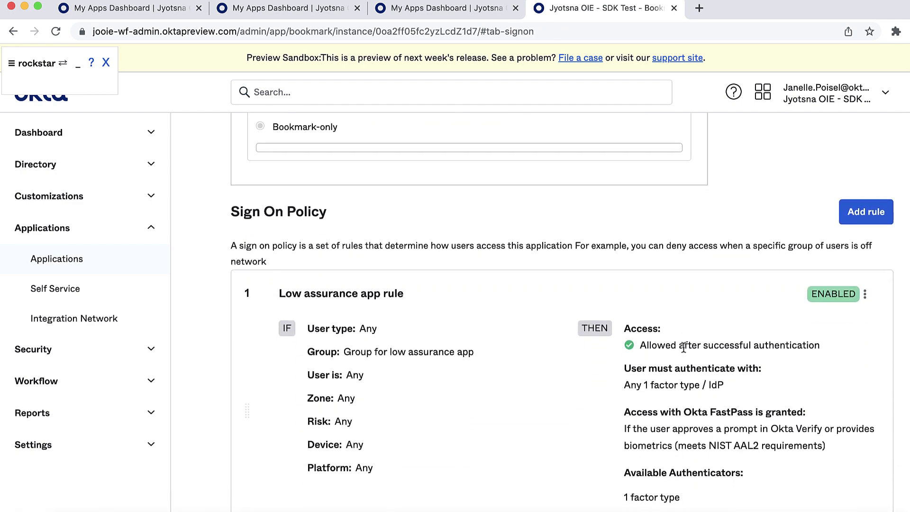
scroll(684, 347, "down", 5)
scroll(684, 347, "down", 2)
scroll(684, 348, "down", 5)
scroll(684, 347, "down", 6)
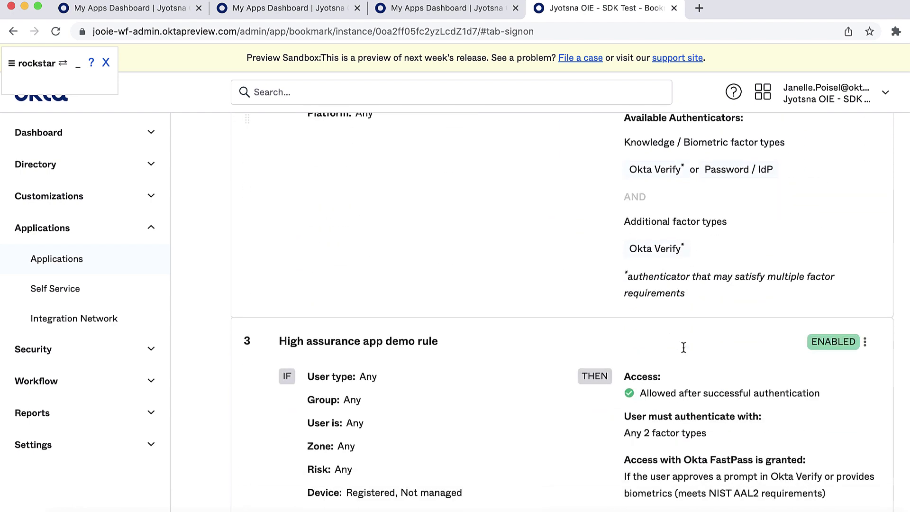
scroll(684, 348, "down", 2)
scroll(684, 346, "down", 5)
scroll(684, 347, "down", 3)
scroll(684, 346, "down", 3)
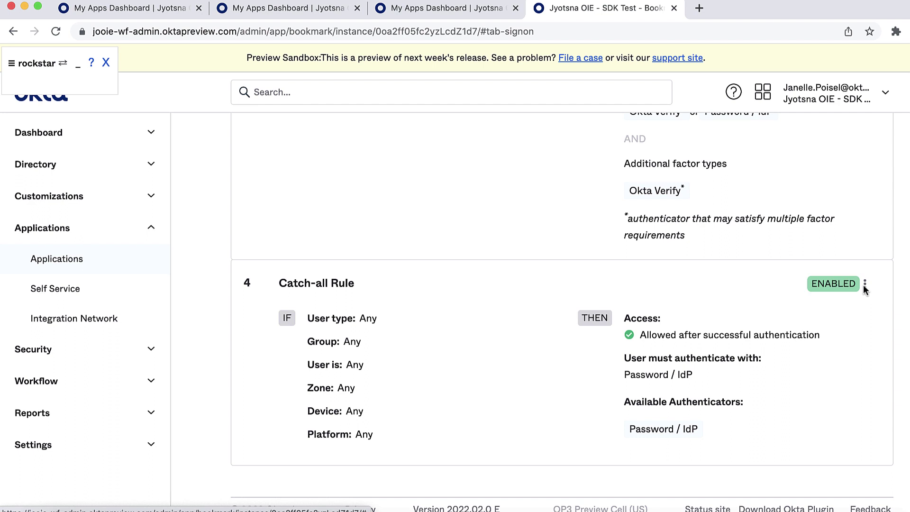
Open the three-dot actions menu for the Catch-all Rule.
left_click(866, 284)
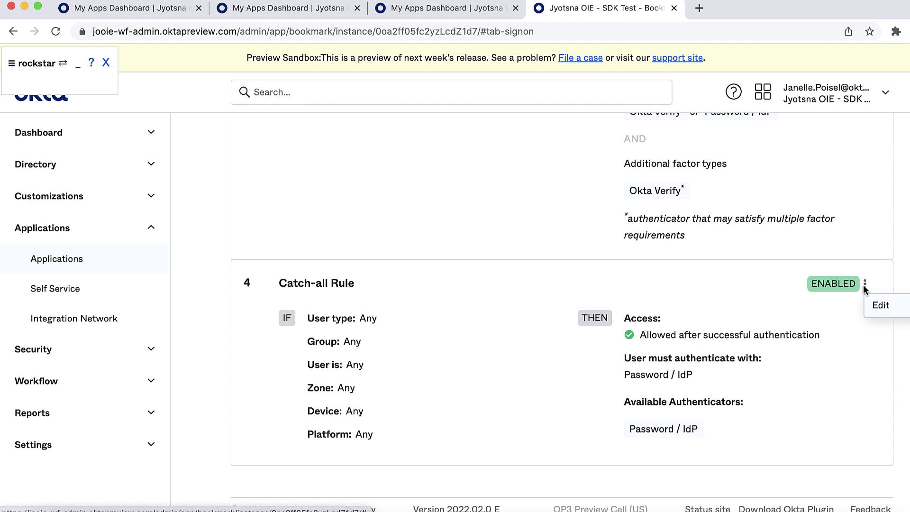
Choose Edit in the Catch-all Rule menu to open its Edit Rule form.
left_click(883, 306)
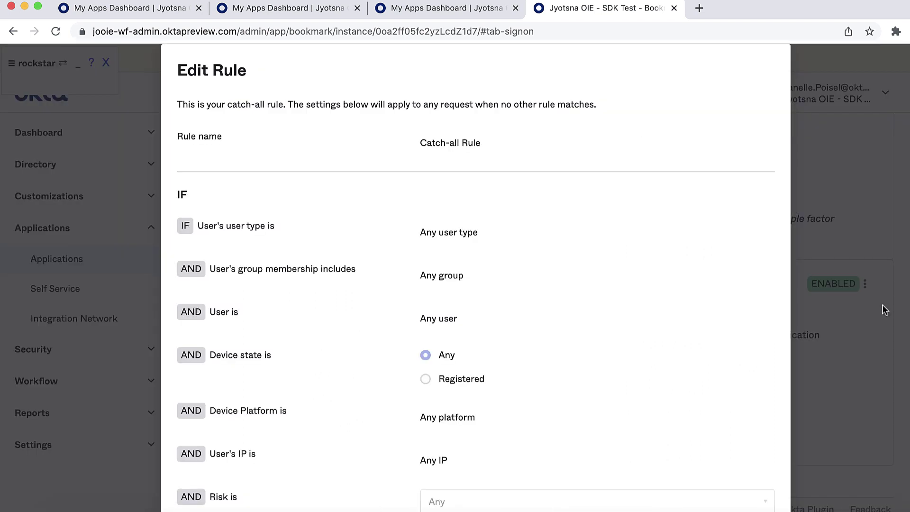
scroll(680, 277, "down", 3)
scroll(680, 277, "down", 1)
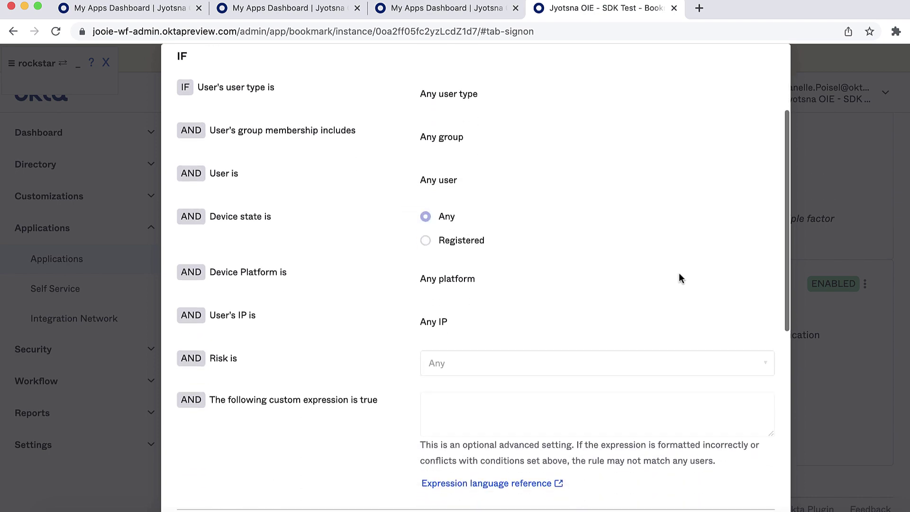
scroll(680, 277, "down", 3)
scroll(680, 278, "down", 3)
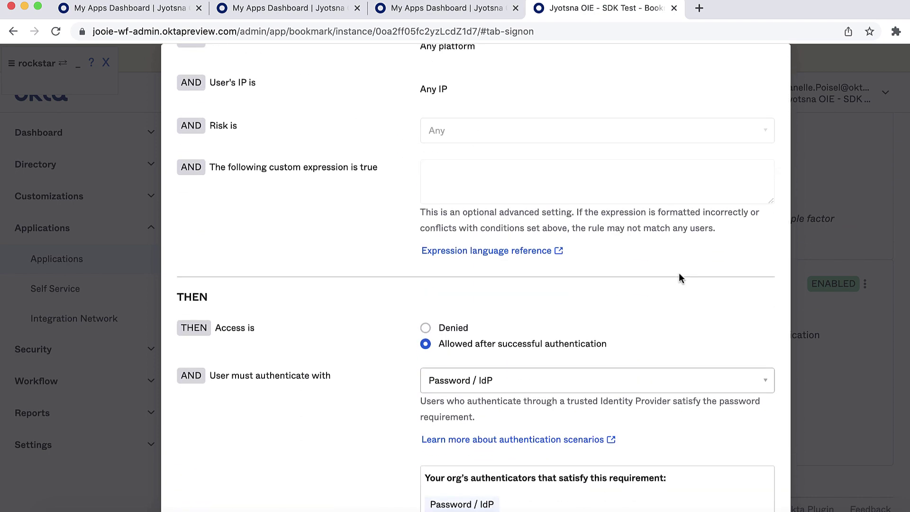